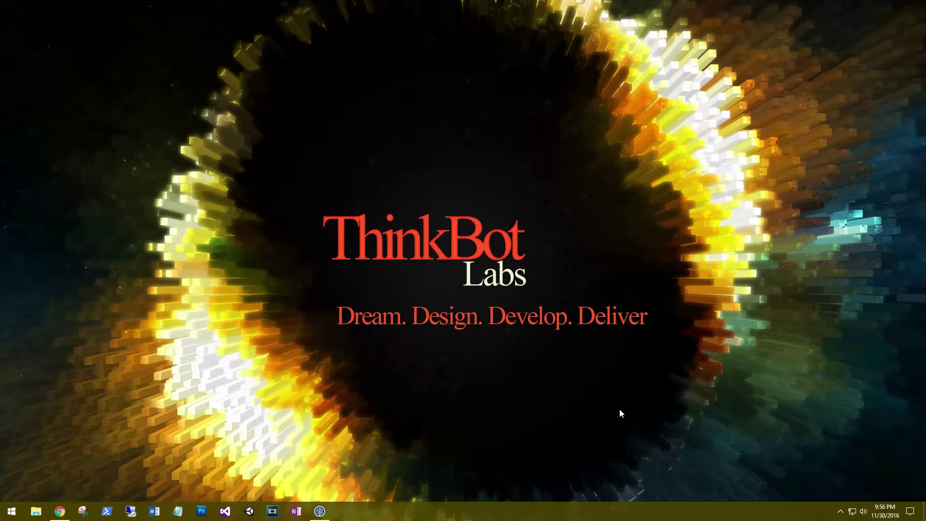
Launch Unity, check the In The Cloud projects, then return to the On Disk project list.
left_click(249, 511)
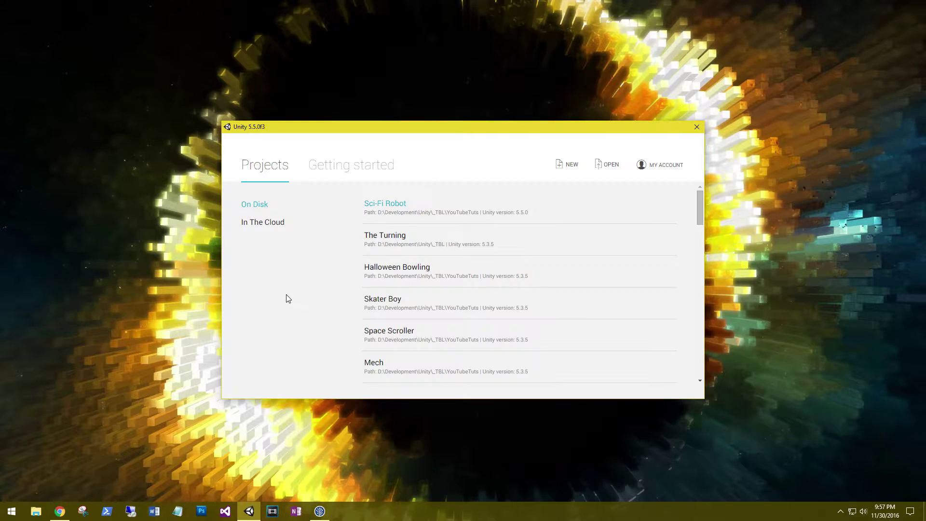
left_click(247, 222)
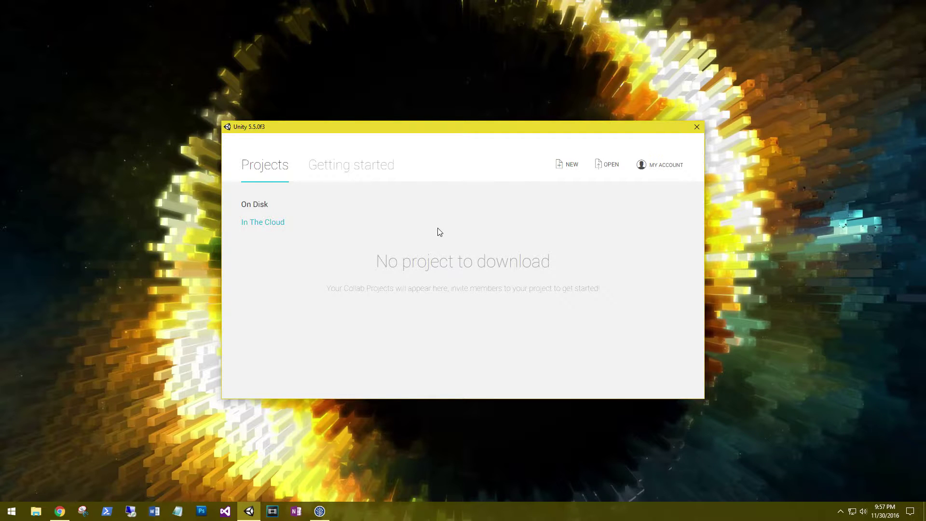
left_click(254, 207)
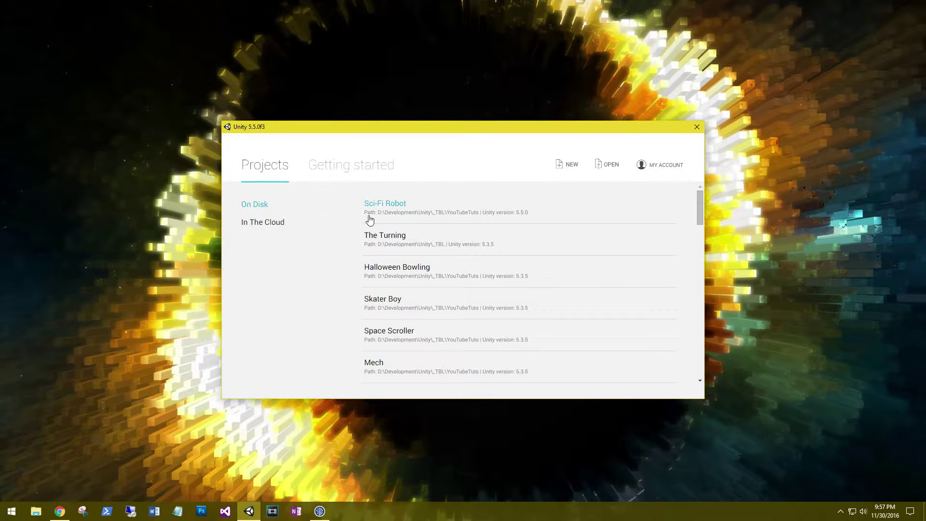
Open the Sci-Fi Robot project from the On Disk list.
left_click(387, 204)
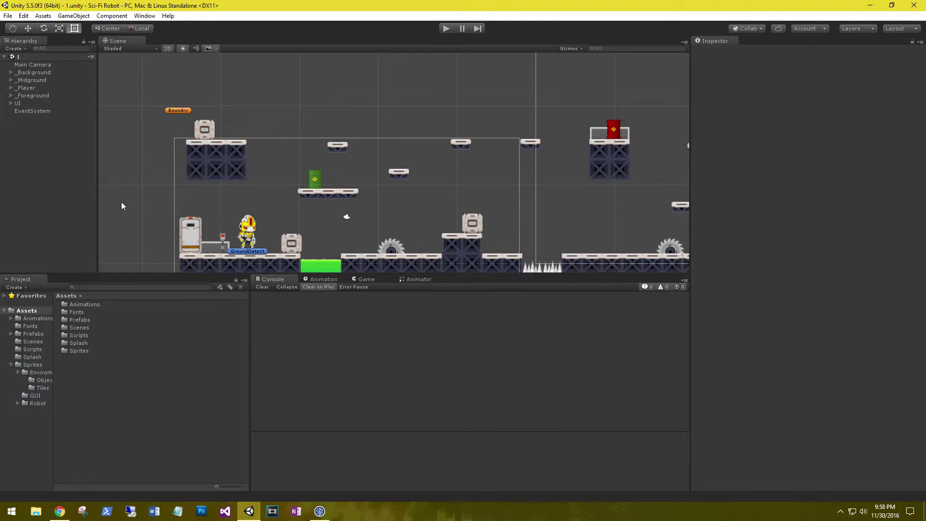
Open File > Build Settings and show the Player Settings for PC, Mac & Linux Standalone.
left_click(8, 16)
left_click(33, 112)
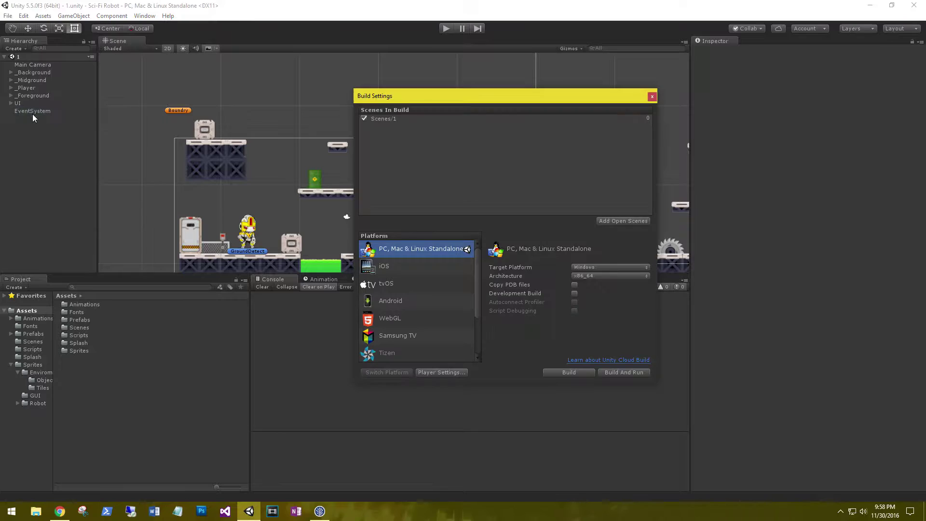
left_click(442, 372)
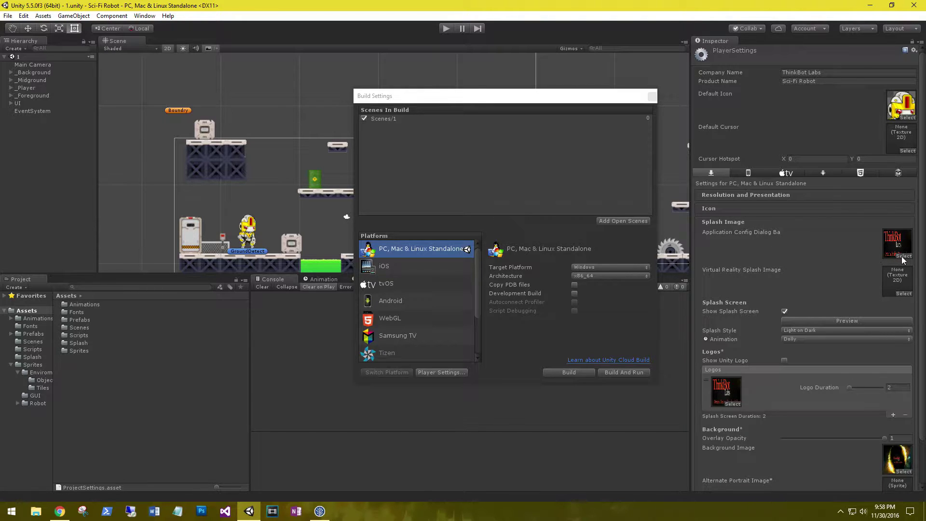
Inspect the thinkbotBackground and thinkbotlogo images in the Splash assets folder.
double_click(87, 345)
left_click(96, 305)
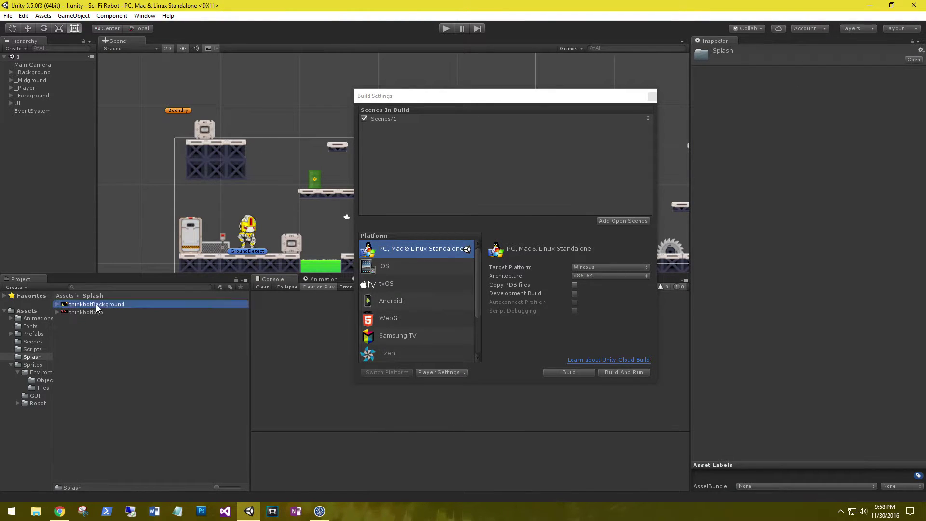
left_click(88, 314)
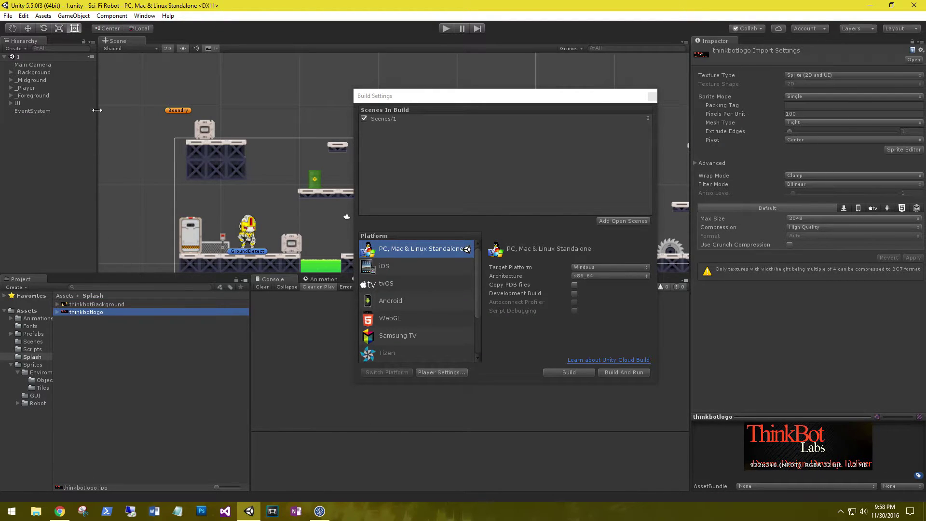
Return to Player Settings and close the Build Settings window.
left_click(433, 373)
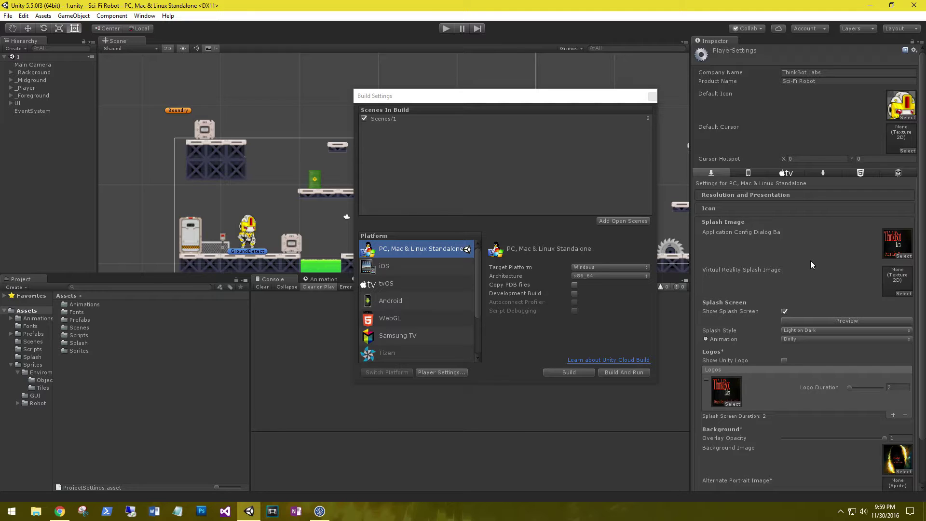
left_click(754, 295)
scroll(754, 296, "down", 3)
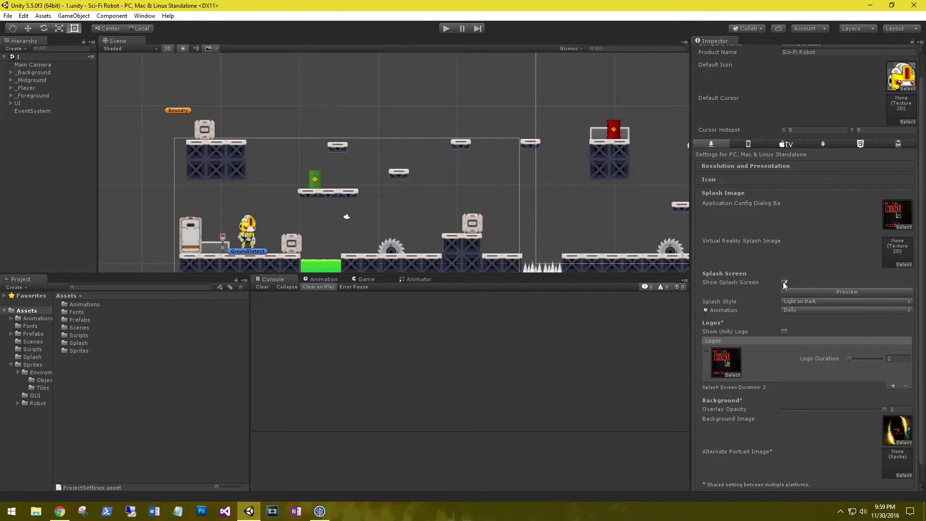
Preview the splash screen, then switch the animation to Static and preview it.
left_click(842, 291)
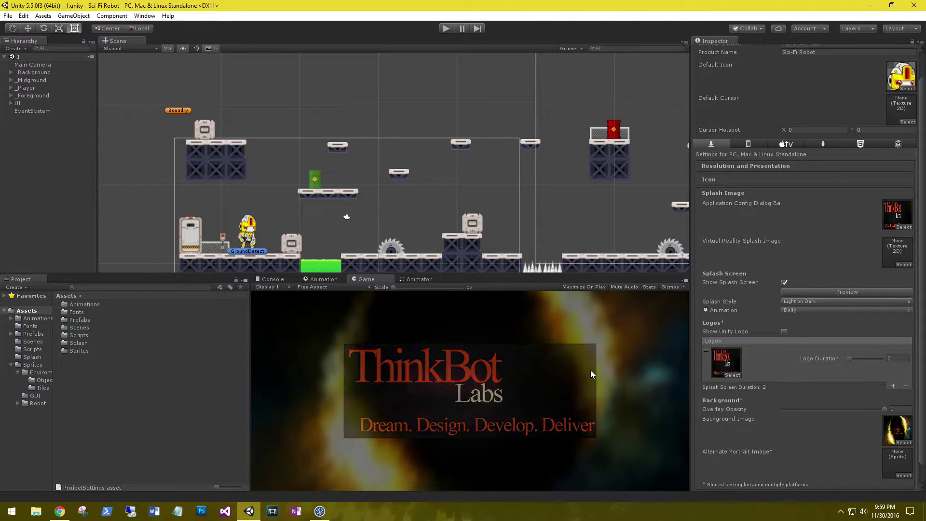
left_click(810, 311)
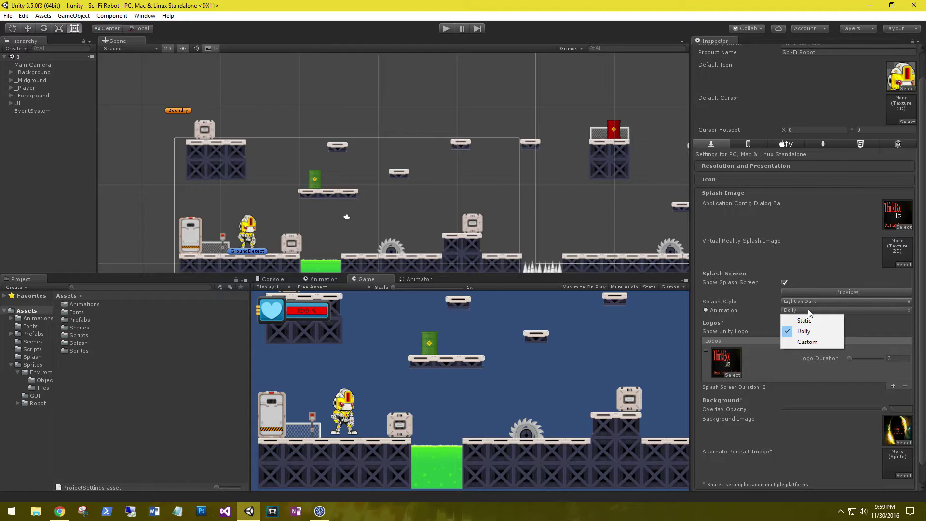
left_click(815, 322)
left_click(837, 292)
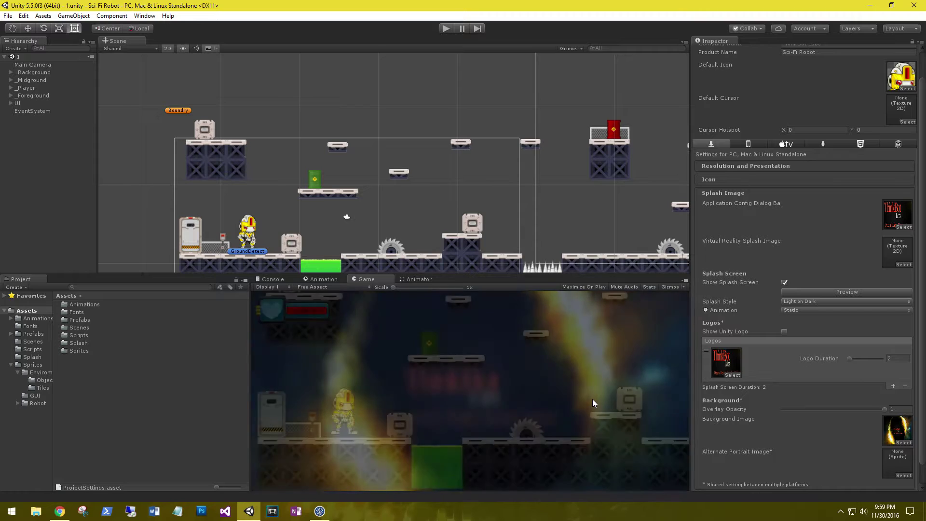
Preview the Dolly animation, try Custom, then set the splash animation back to Dolly.
left_click(803, 310)
left_click(811, 331)
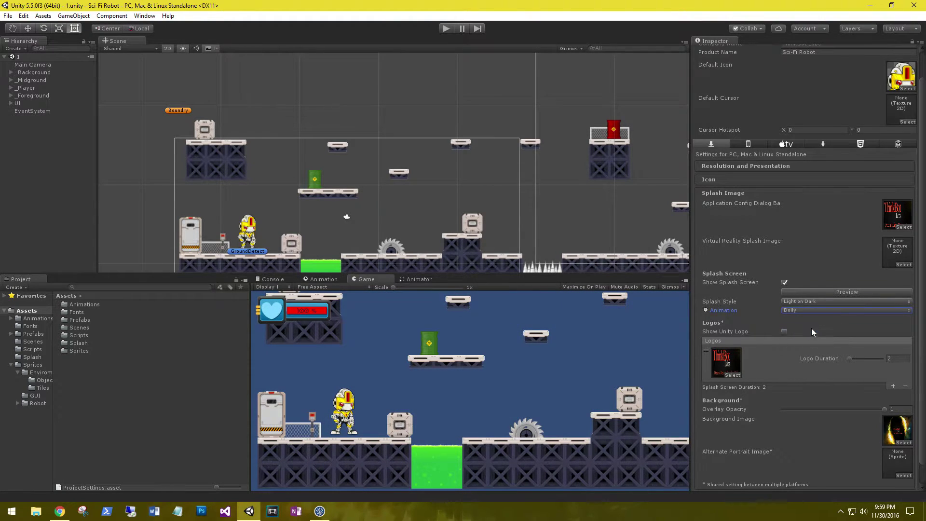
left_click(818, 291)
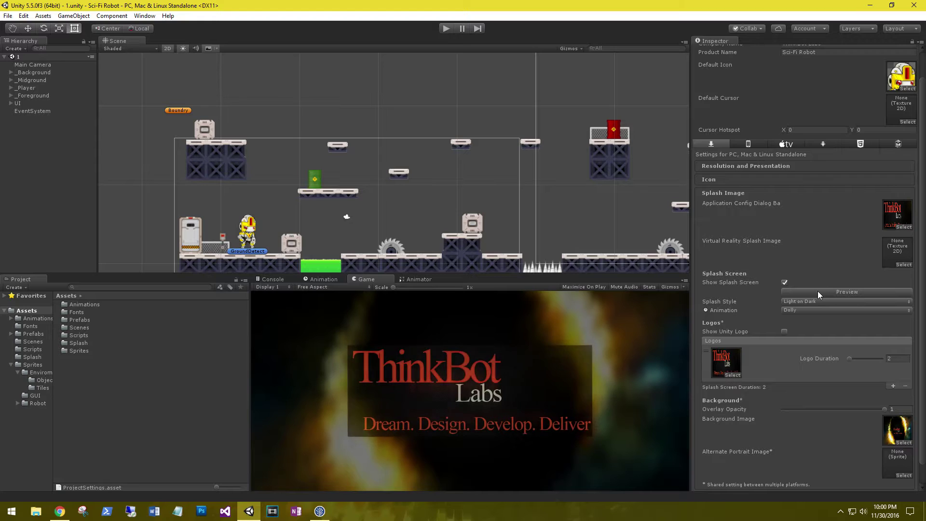
left_click(806, 311)
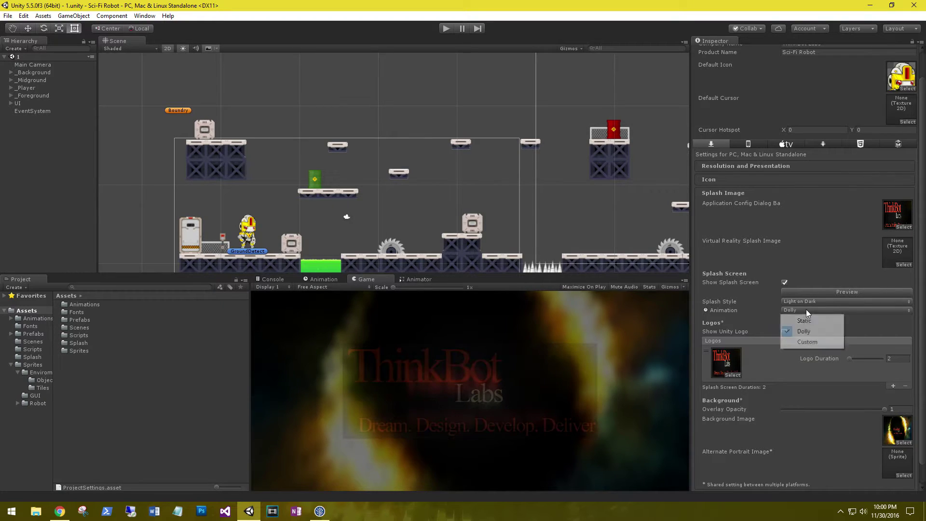
left_click(806, 340)
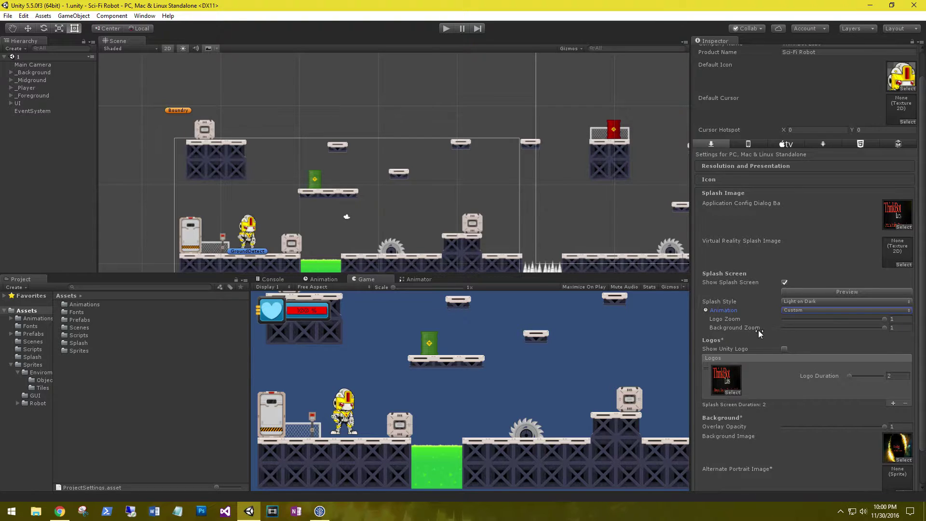
left_click(806, 309)
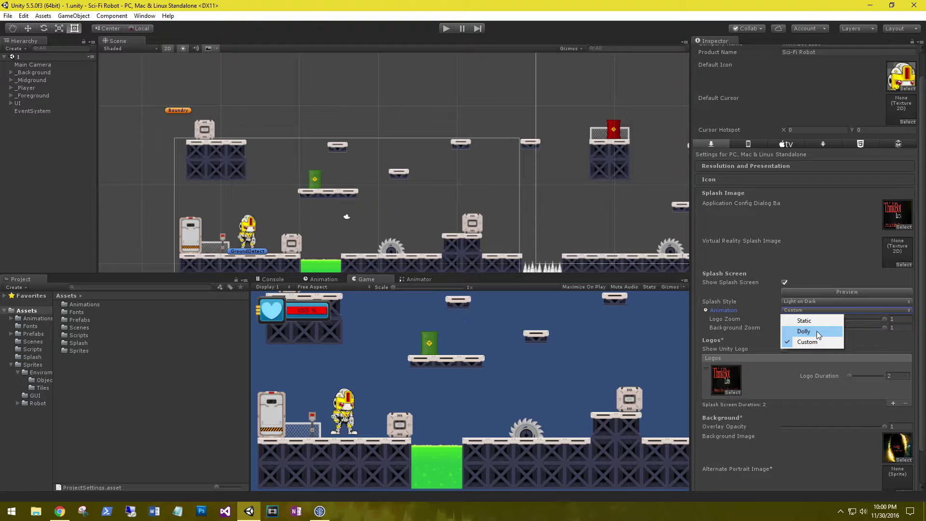
left_click(817, 331)
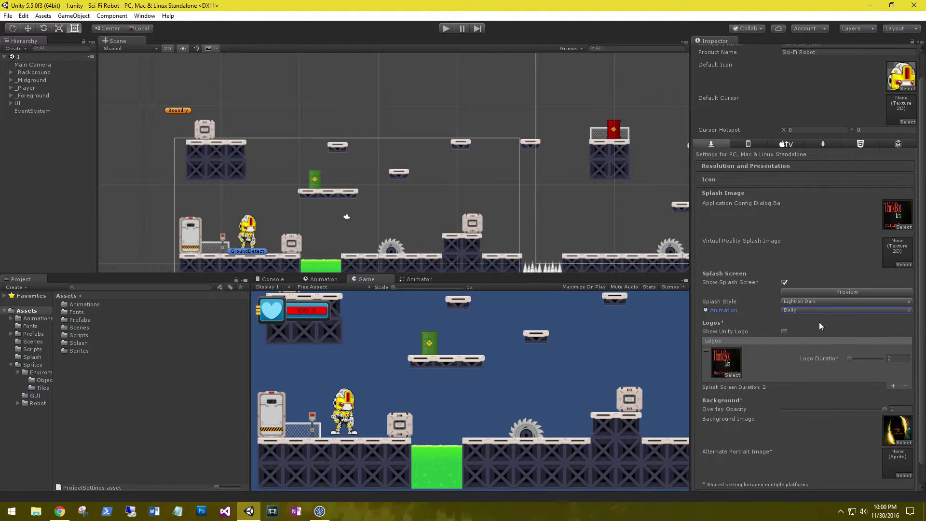
Raise the Logo Duration to 10 and preview, then lower it to 2.7 and preview again.
scroll(789, 358, "down", 1)
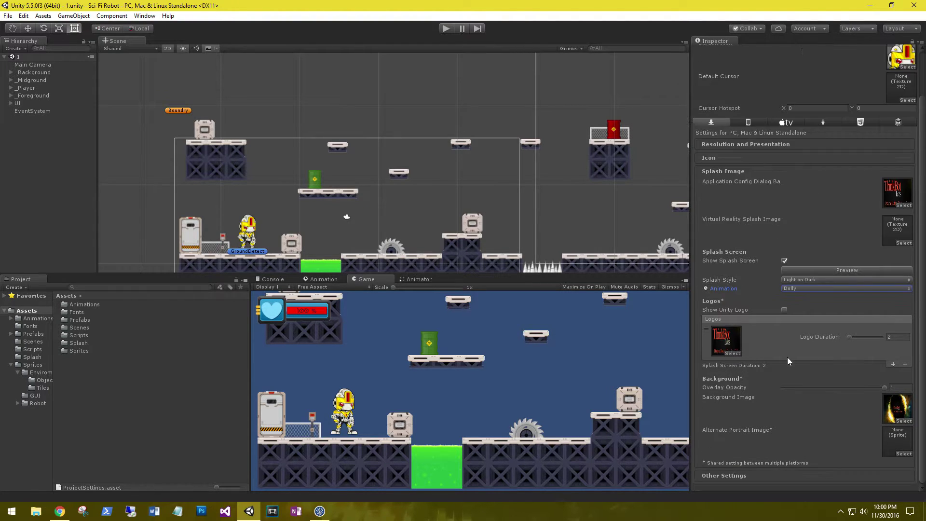
left_click(848, 337)
left_click(847, 271)
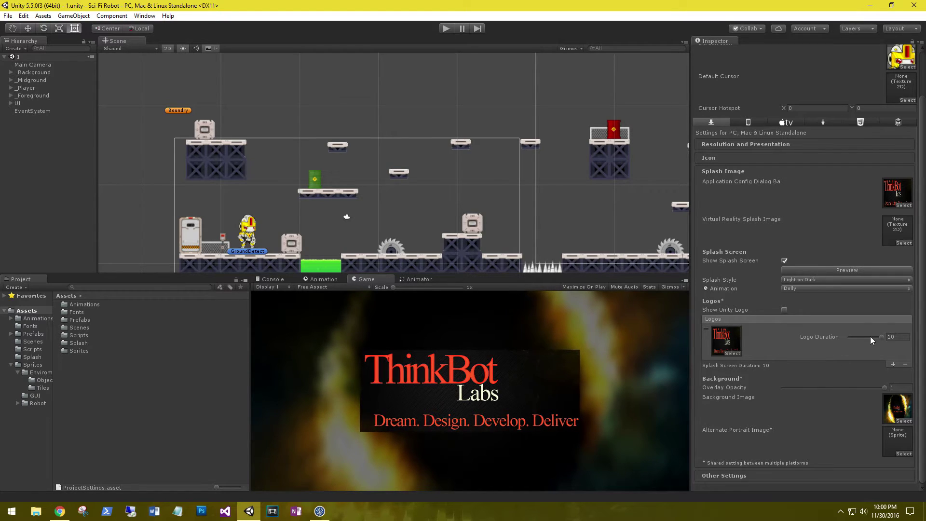
left_click_drag(881, 336, 853, 336)
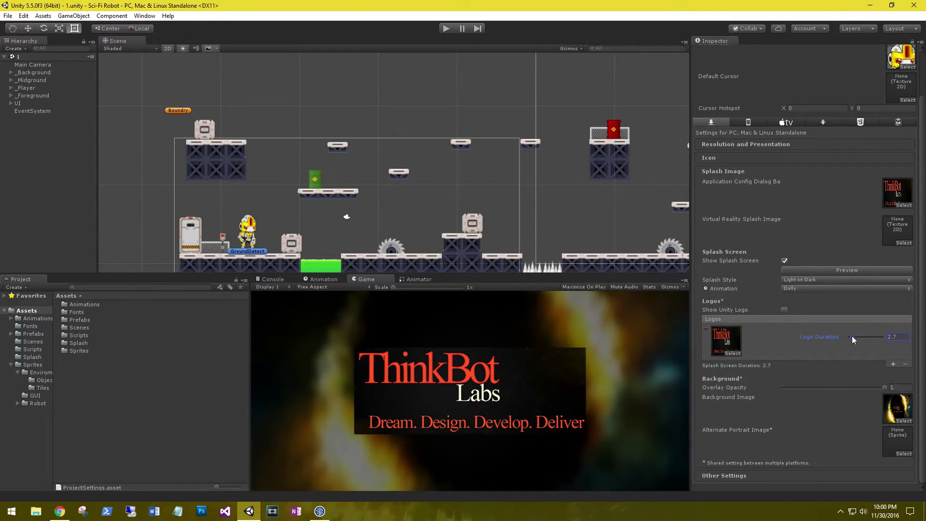
left_click(826, 270)
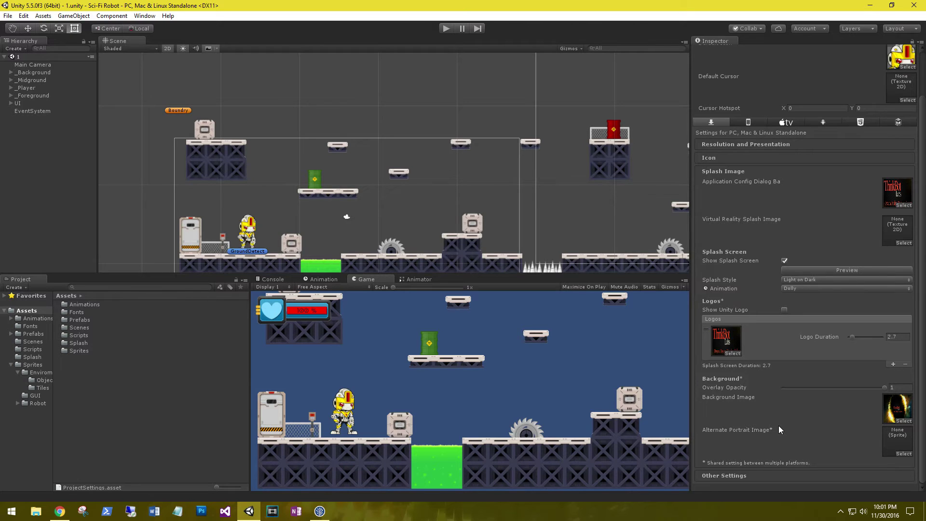
left_click(837, 270)
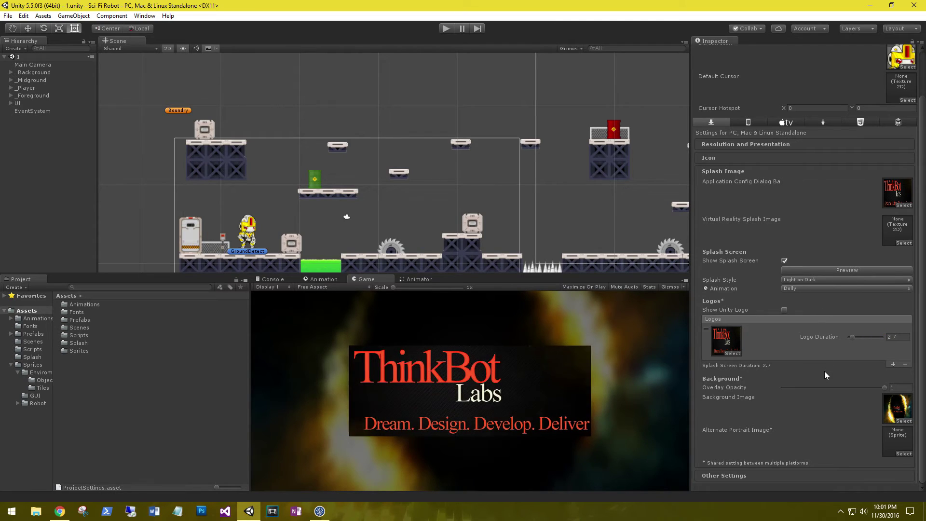